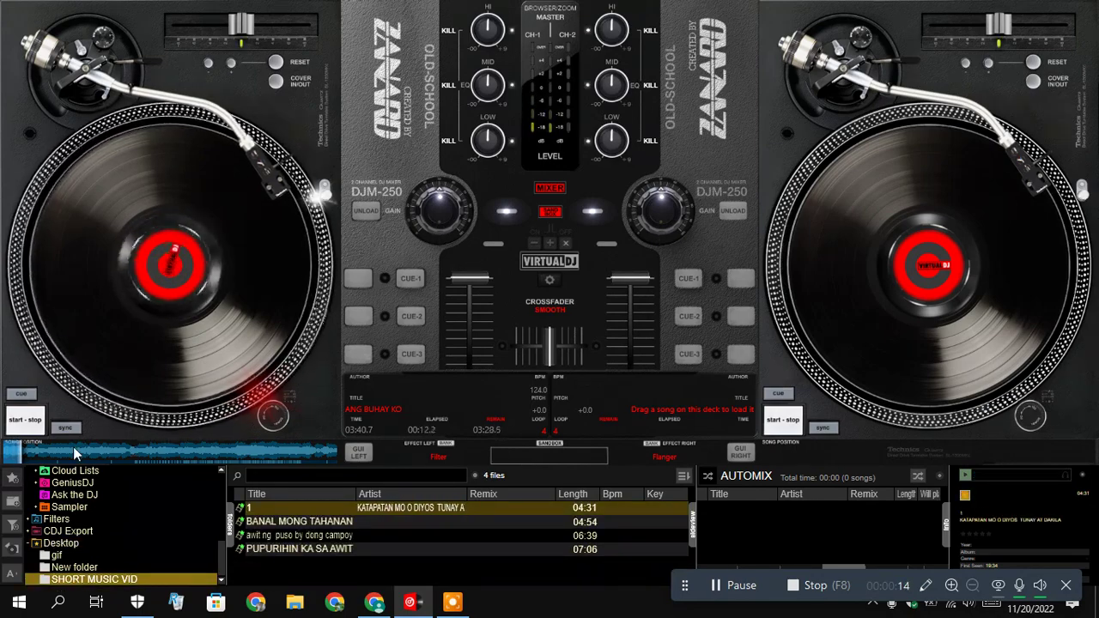
Step: Load the song "awit ng puso" on Deck 2 and move the crossfader fully to Deck 1's side
click(342, 535)
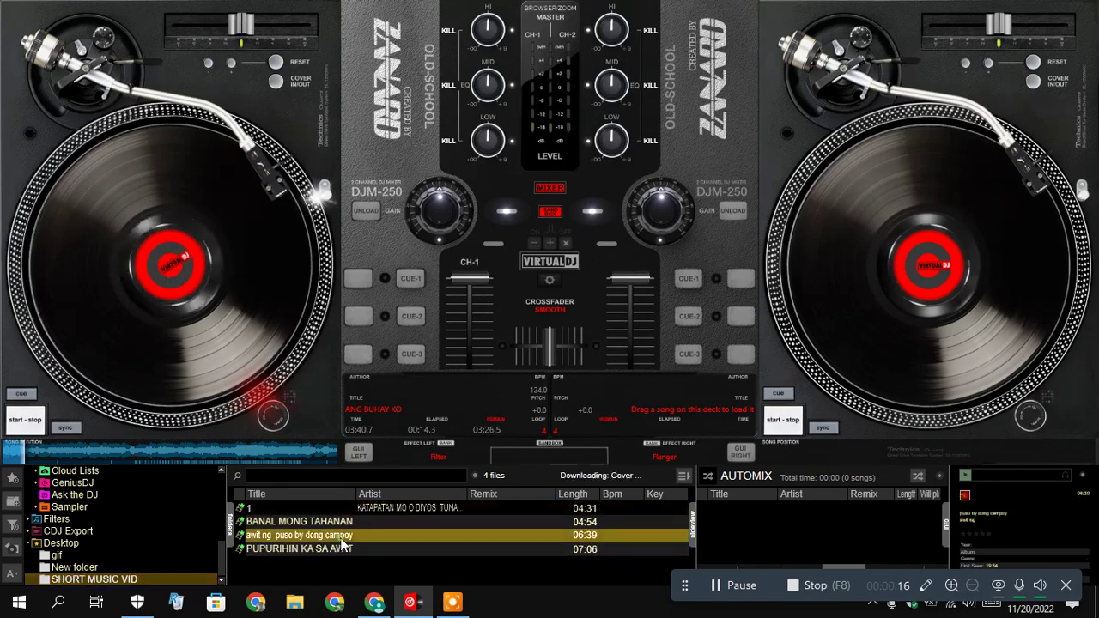
right_click(341, 537)
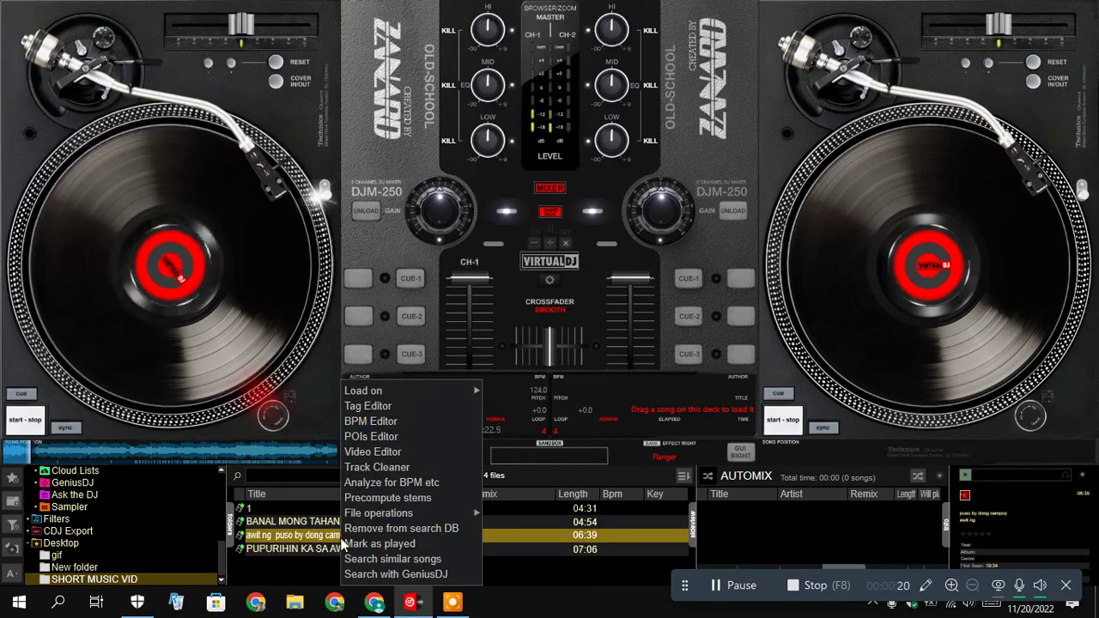
mouse_move(472, 391)
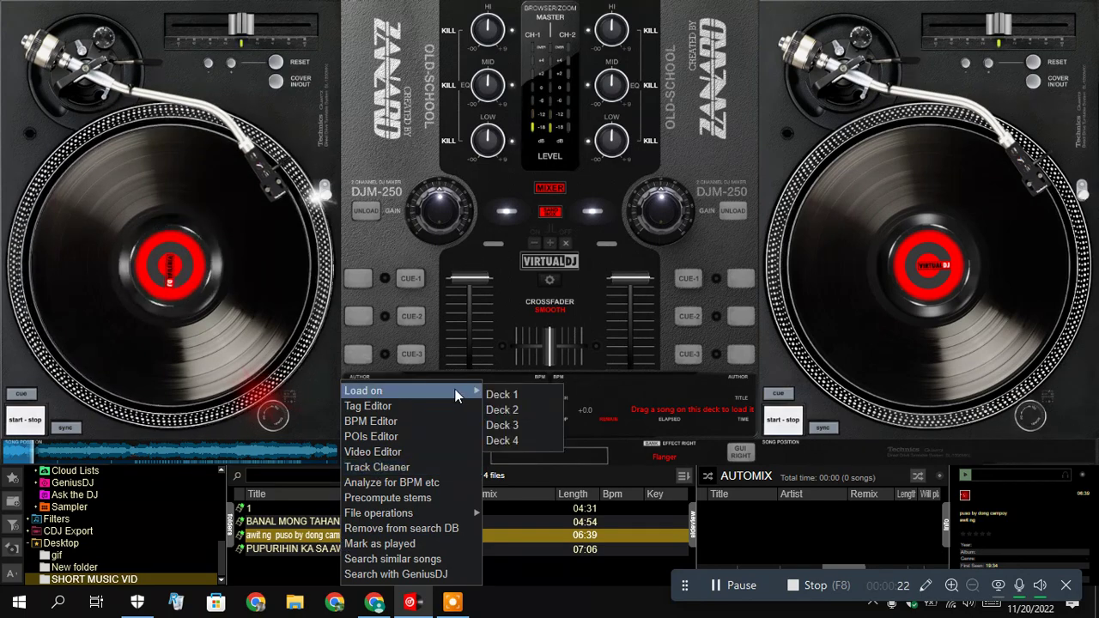
click(512, 410)
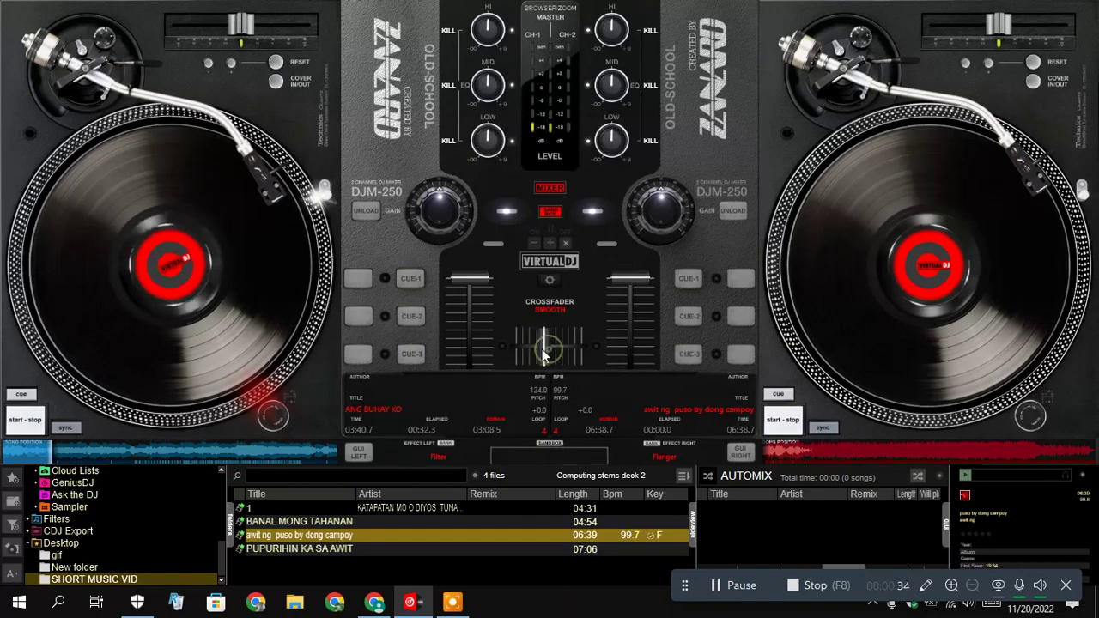
drag(548, 349, 518, 354)
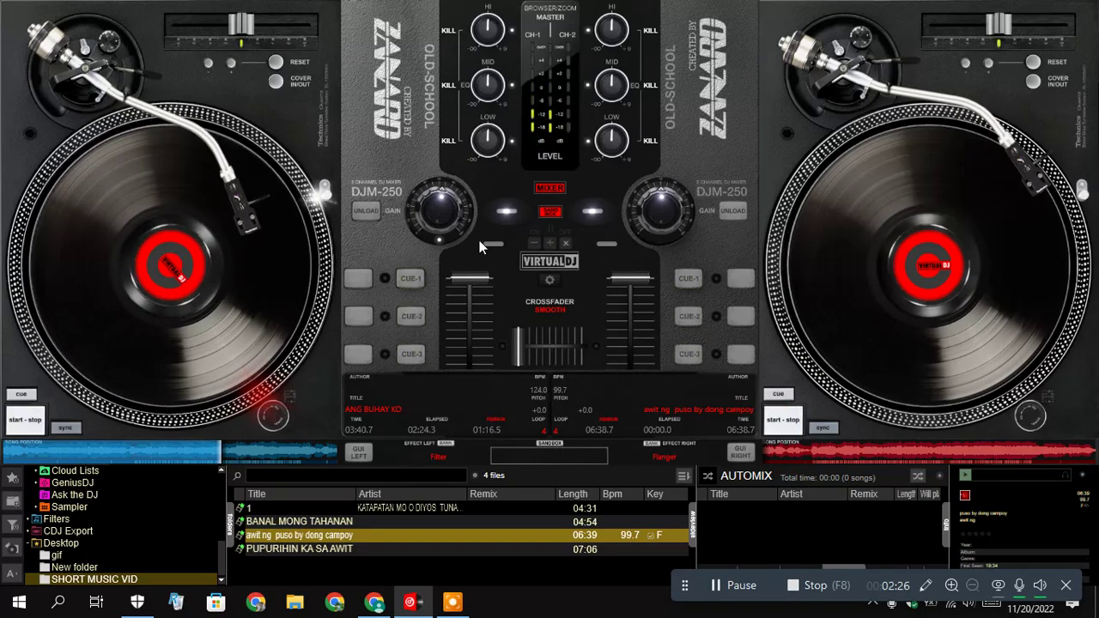
Step: Start playback on Deck 2 and gradually fade the crossfader from Deck 1 fully over to Deck 2, at 100%
click(786, 420)
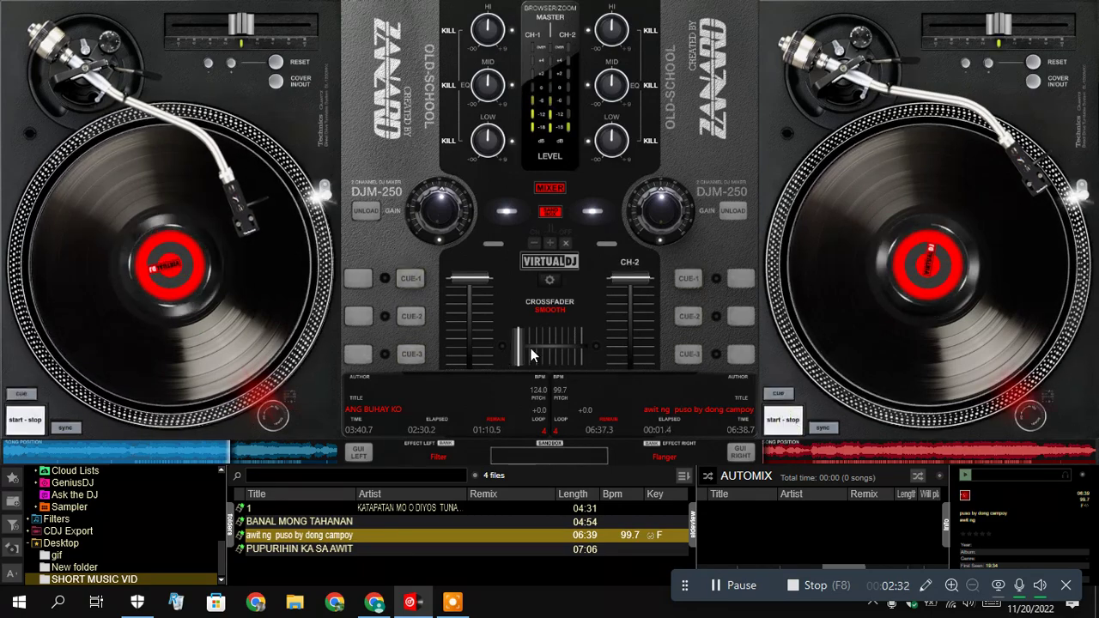
scroll(531, 352, up, 3)
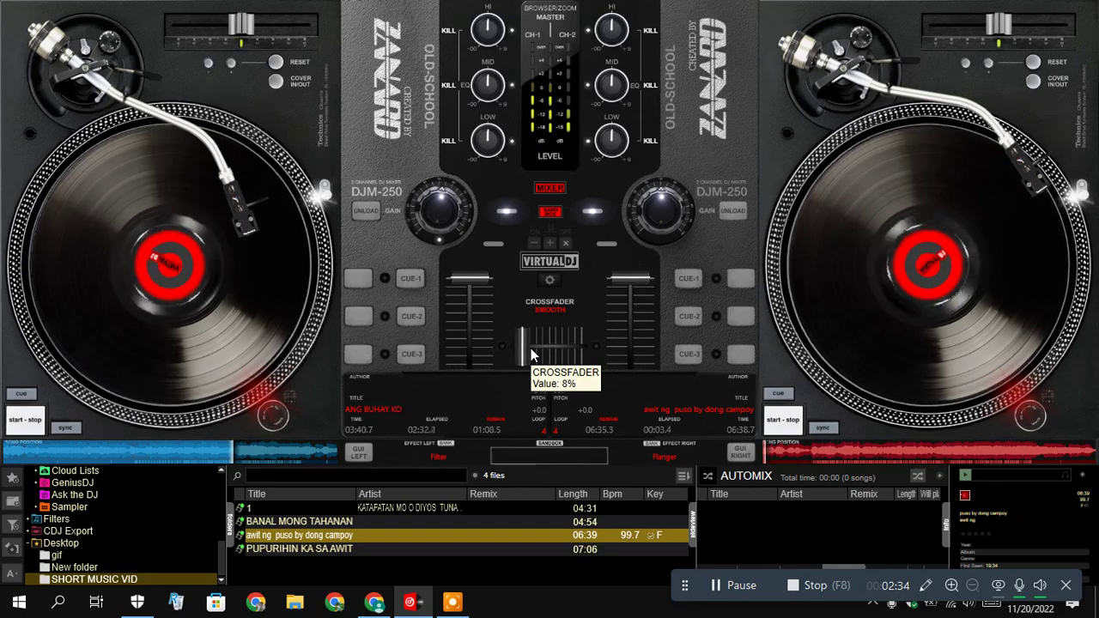
scroll(531, 348, up, 2)
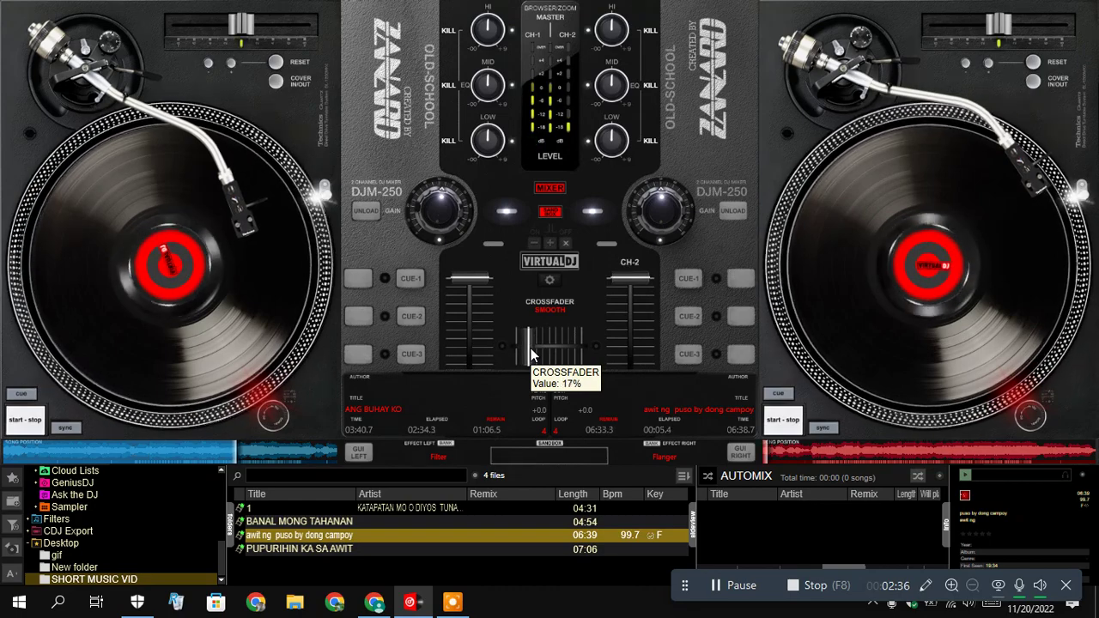
scroll(530, 348, up, 1)
scroll(531, 348, up, 1)
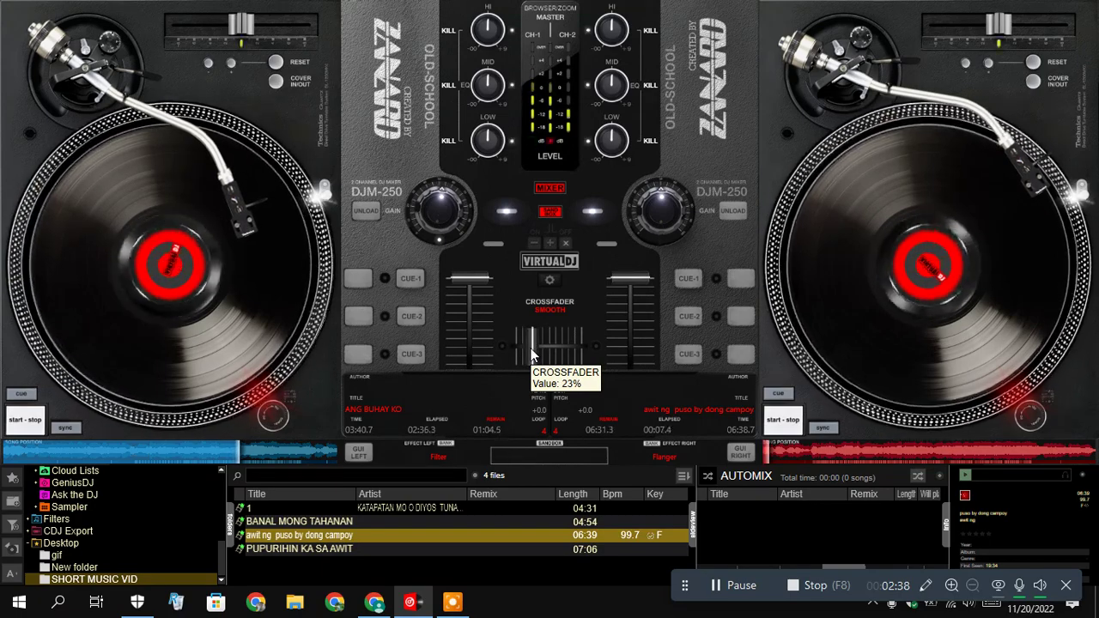
scroll(531, 347, up, 2)
scroll(531, 353, up, 2)
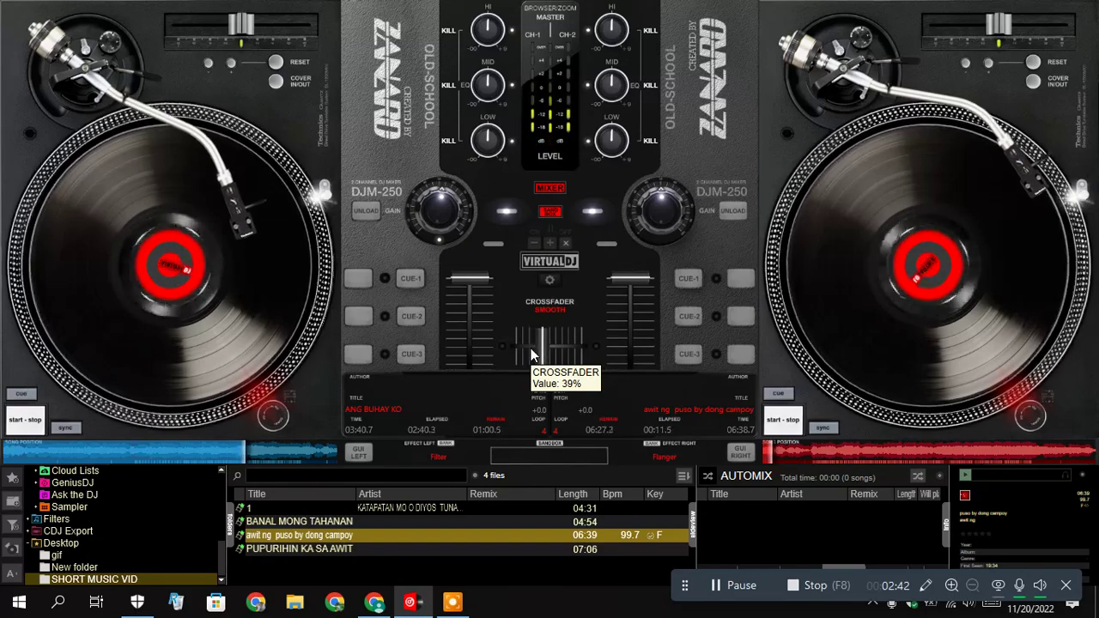
scroll(531, 352, up, 2)
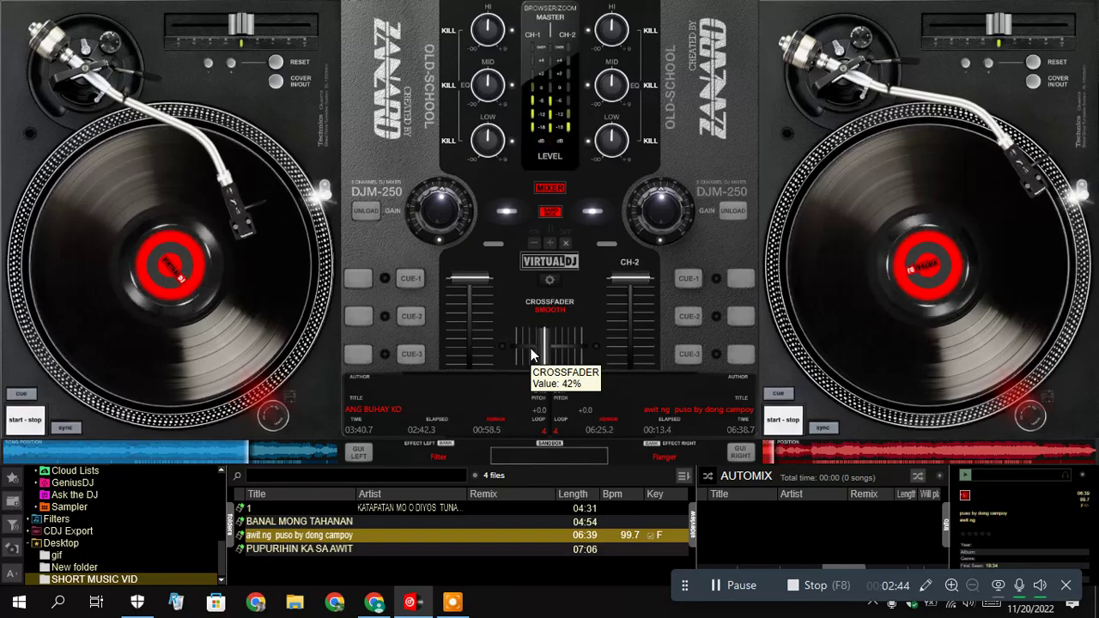
scroll(531, 347, up, 1)
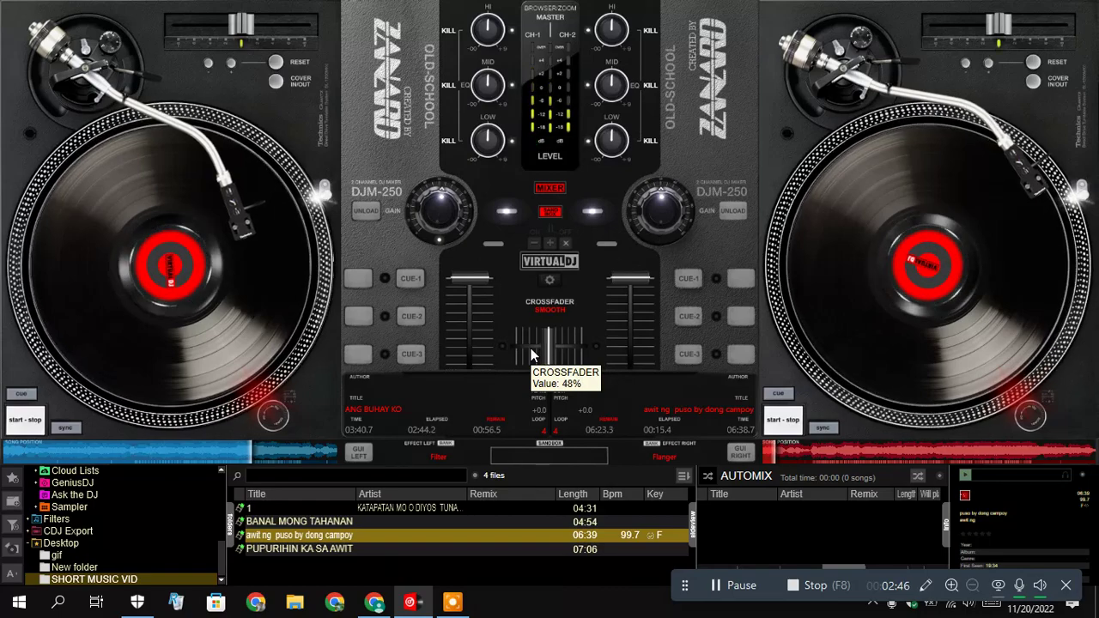
scroll(531, 352, up, 2)
scroll(530, 354, up, 2)
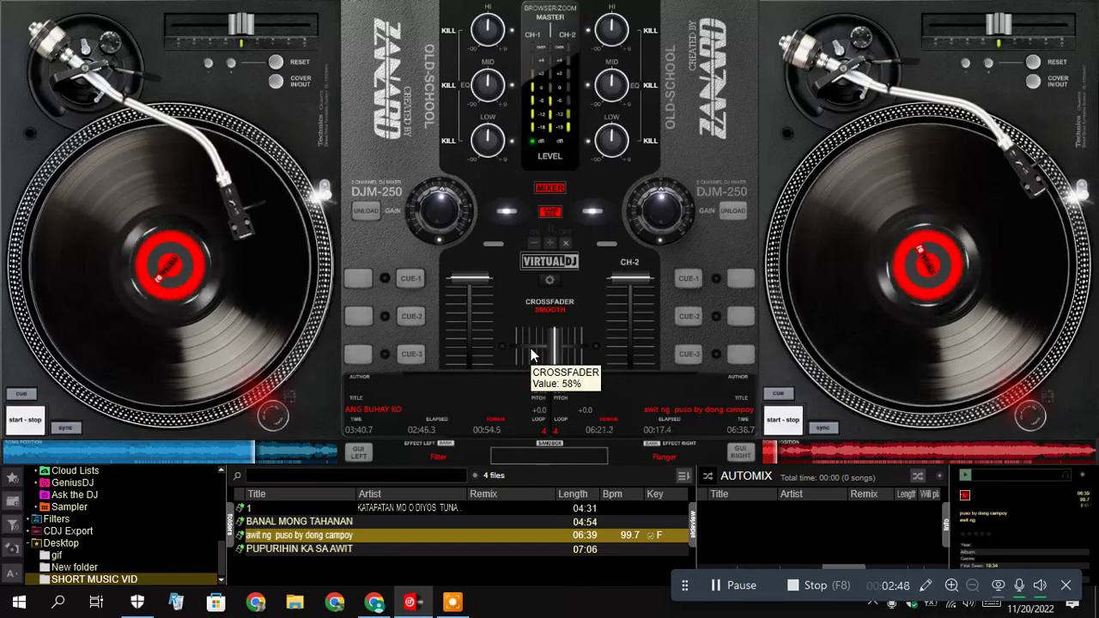
scroll(530, 354, up, 2)
scroll(530, 354, up, 4)
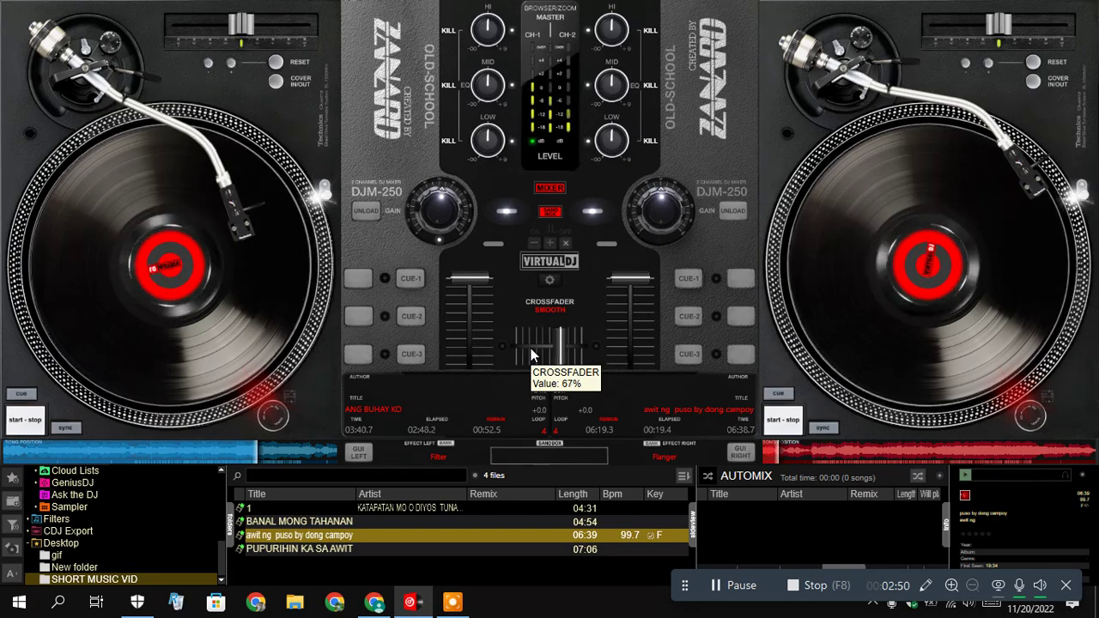
scroll(531, 352, up, 3)
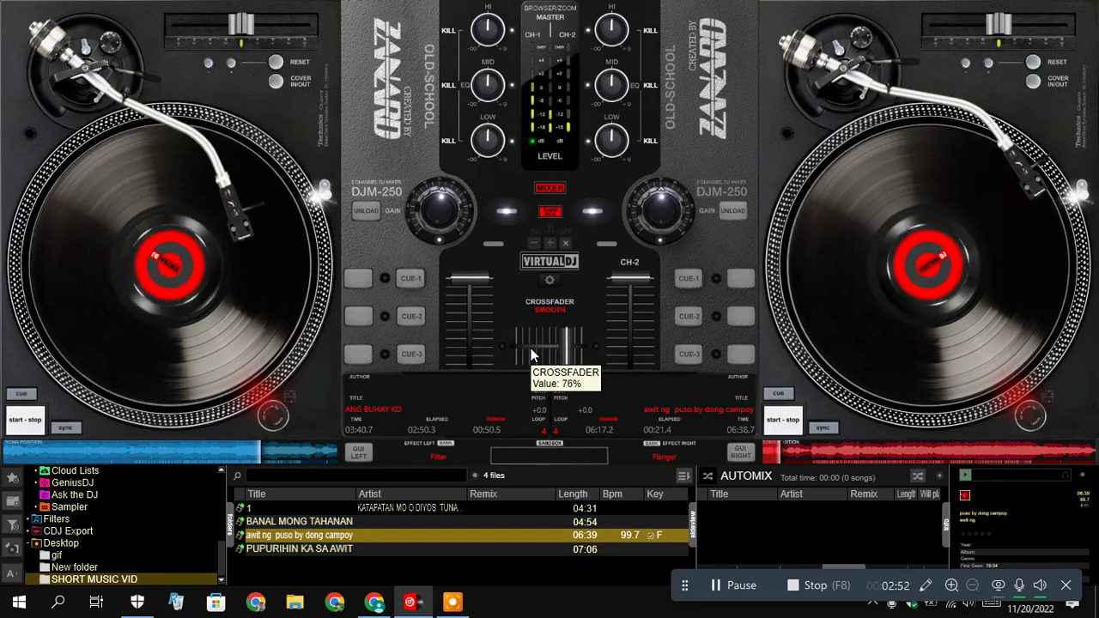
scroll(530, 347, up, 3)
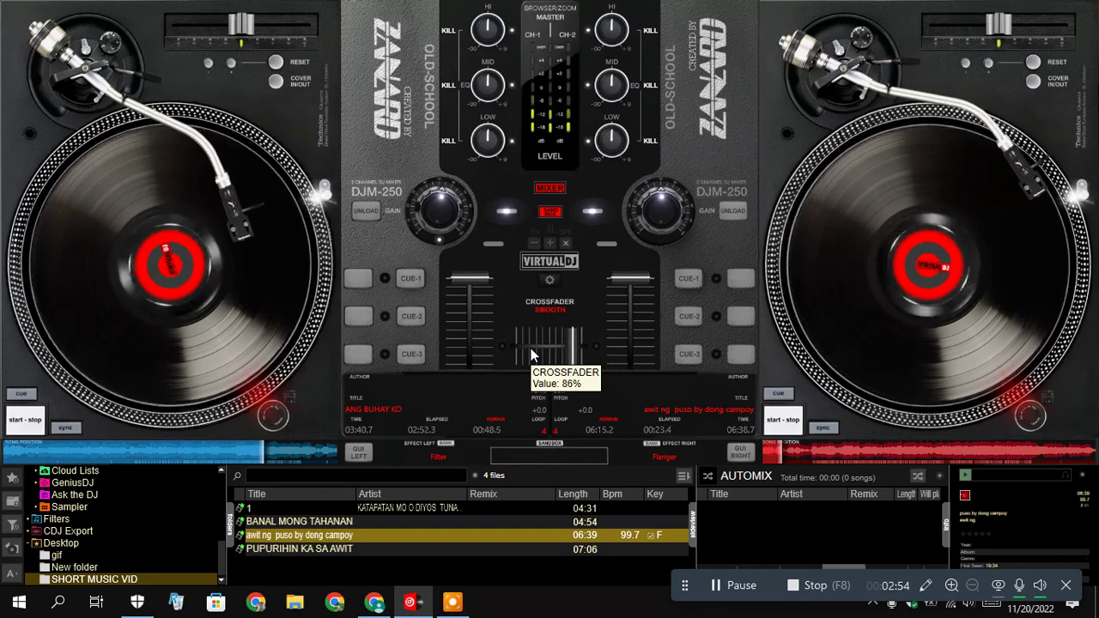
scroll(531, 348, up, 3)
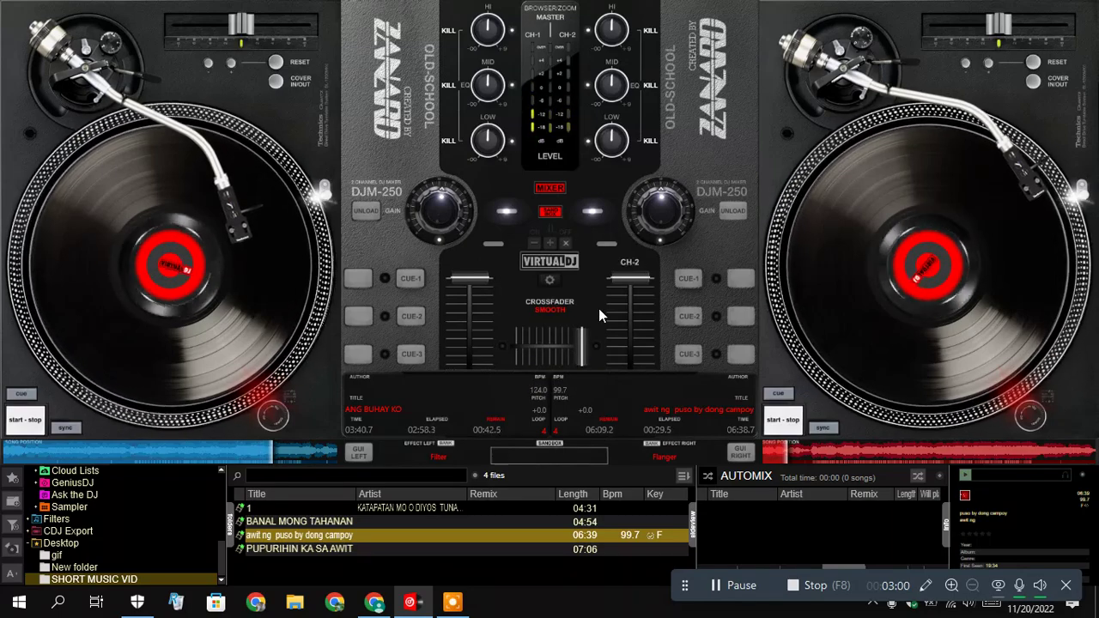
Step: Stop playback on Deck 1 and load the song "PUPURIHIN KA SA AWIT" on it
click(24, 424)
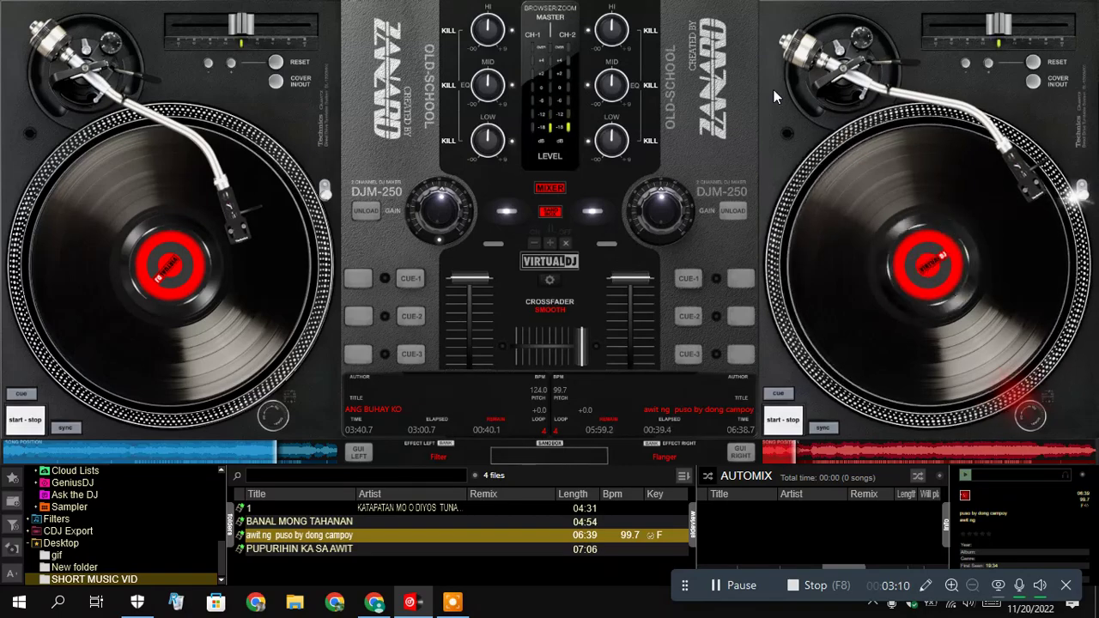
right_click(328, 549)
mouse_move(410, 394)
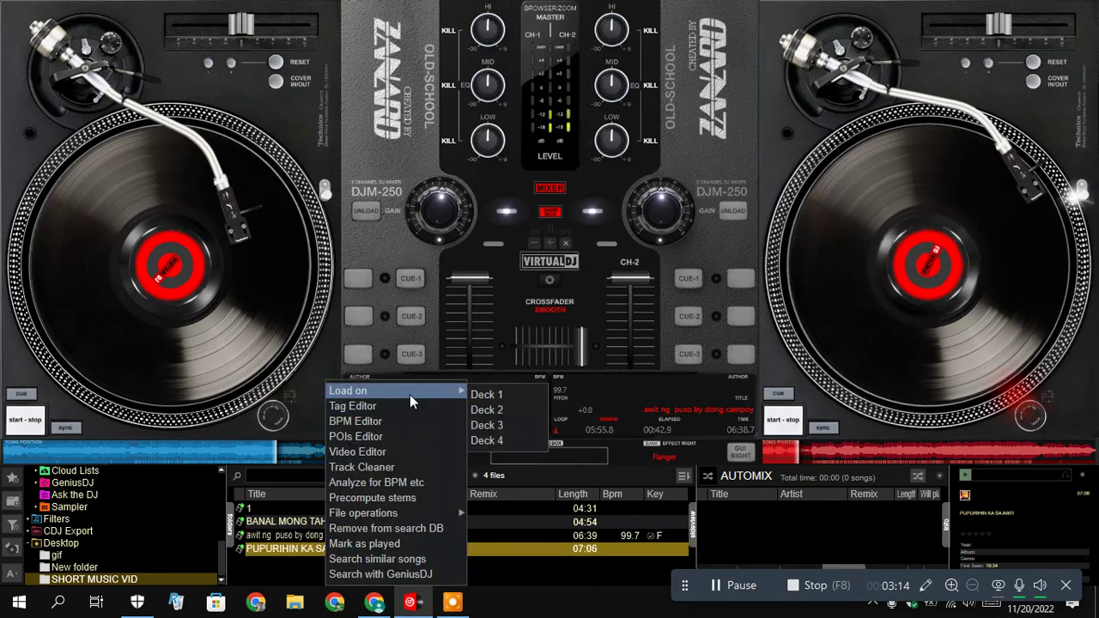
click(475, 391)
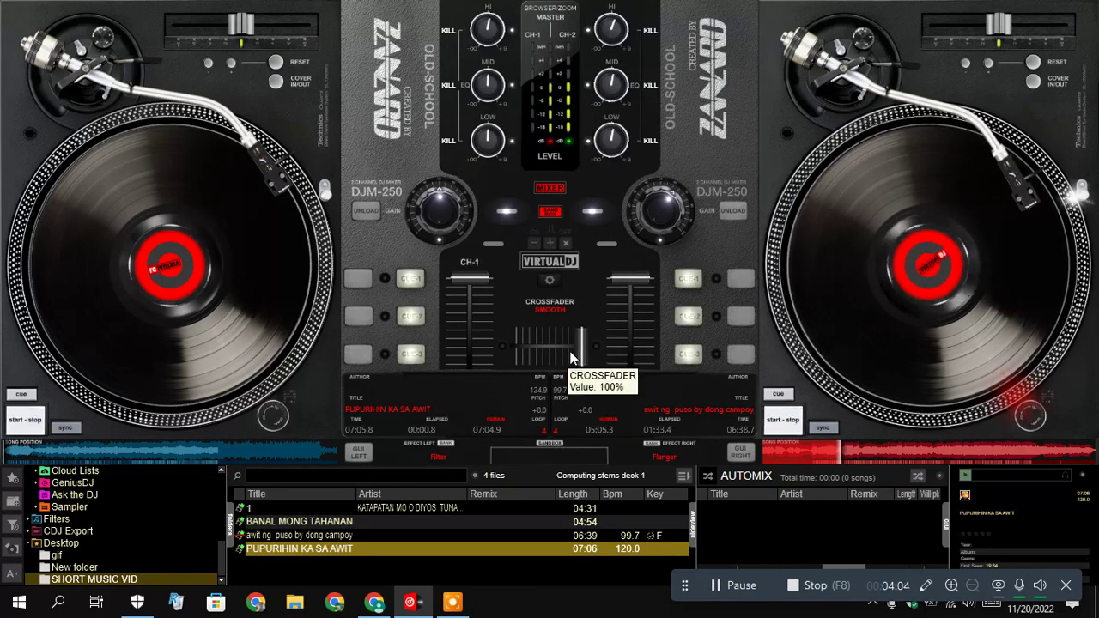
Step: View the graphical interface skins in the settings and close the settings window
click(548, 280)
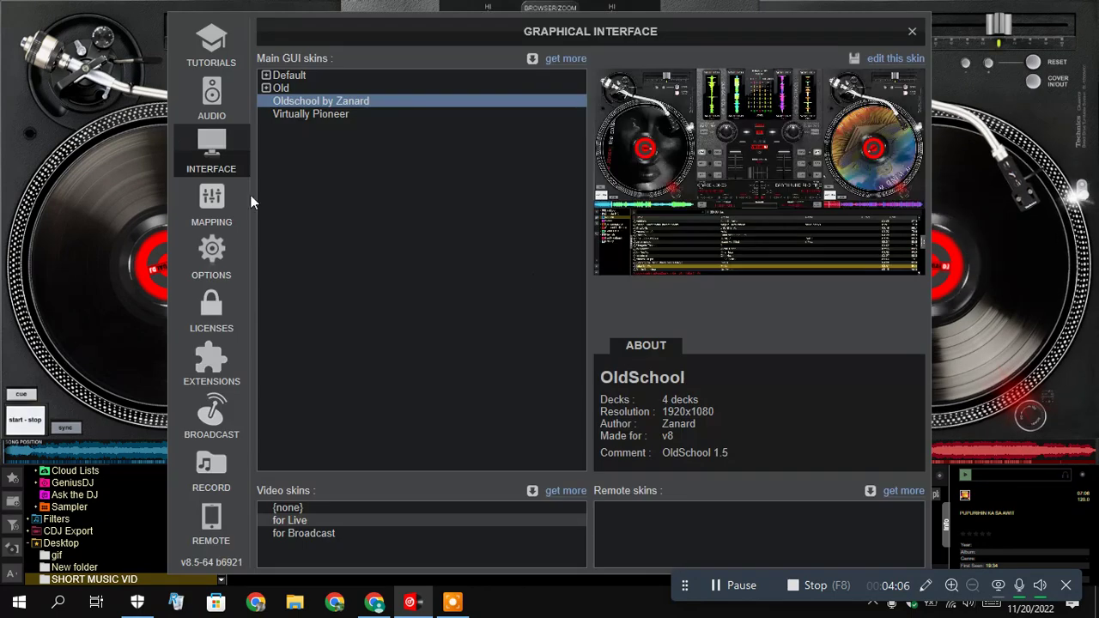
click(910, 32)
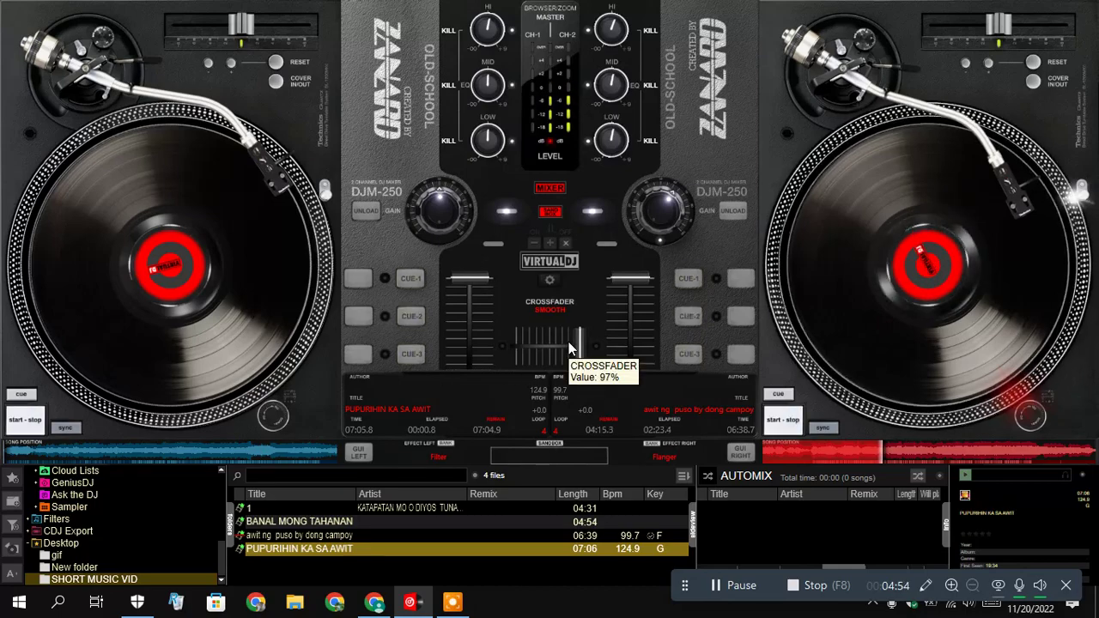
Step: Start "PUPURIHIN KA SA AWIT" on Deck 1 and gradually fade the crossfader from Deck 2 fully back to Deck 1
click(24, 420)
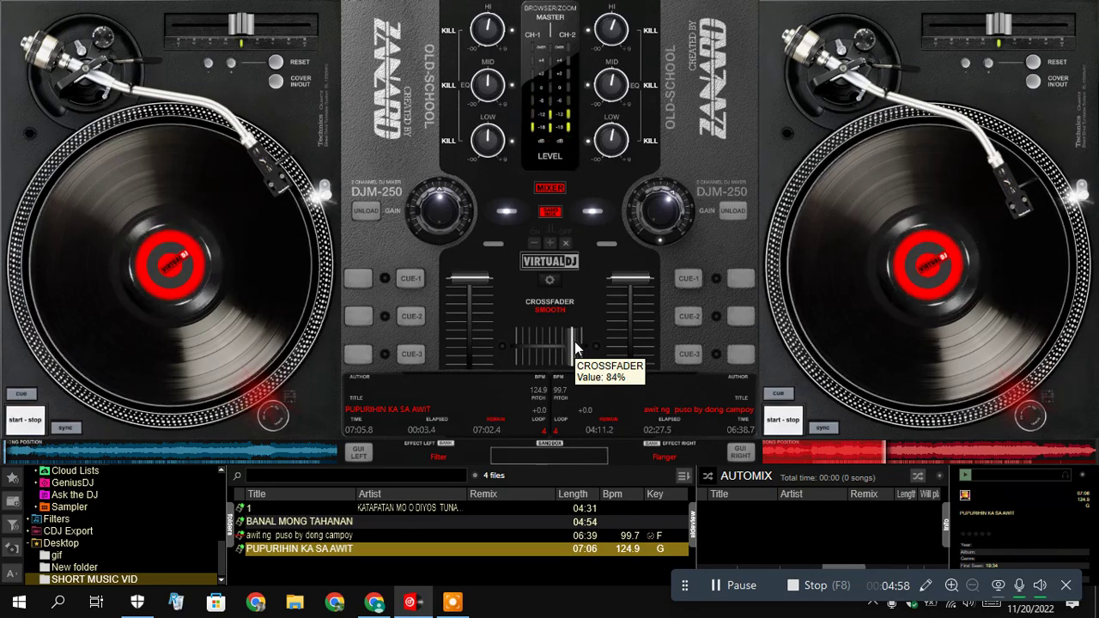
scroll(575, 341, down, 3)
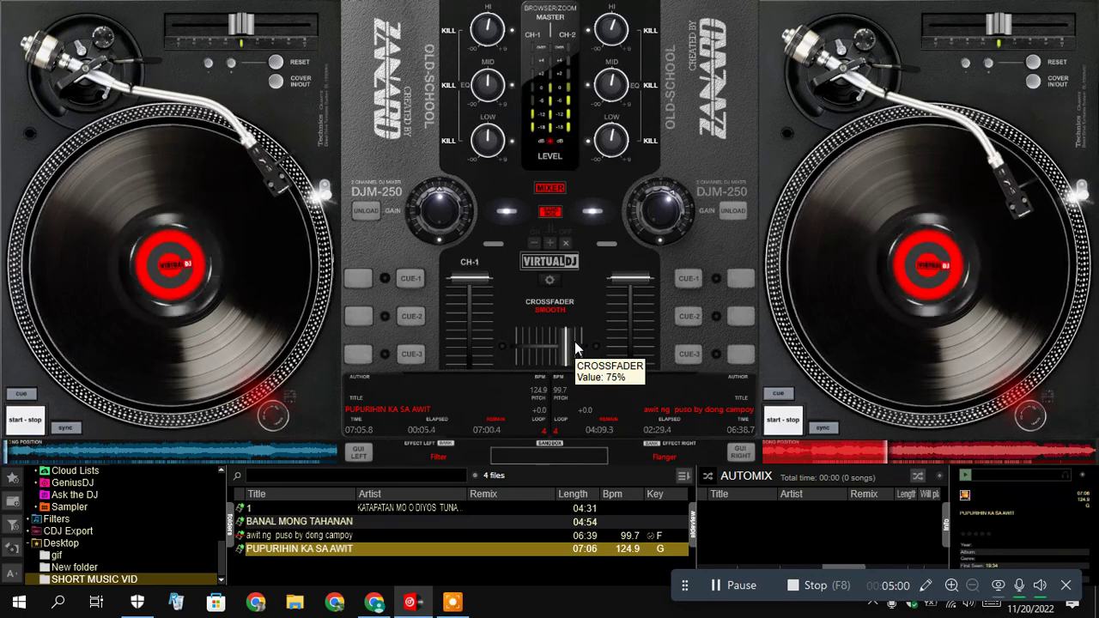
scroll(574, 340, down, 4)
scroll(574, 341, down, 5)
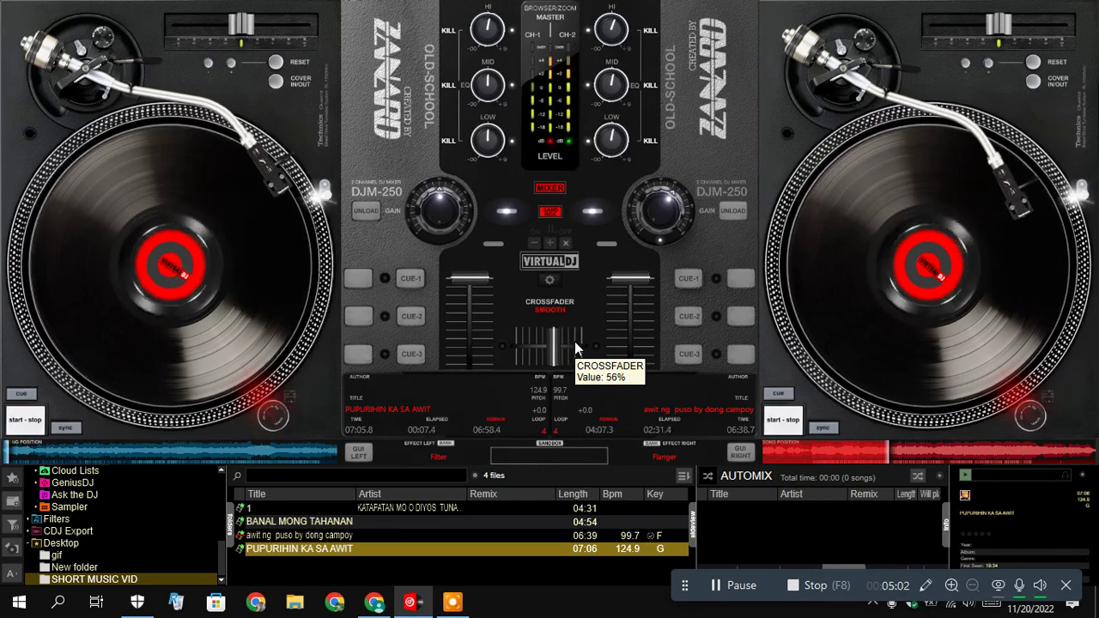
scroll(574, 341, down, 3)
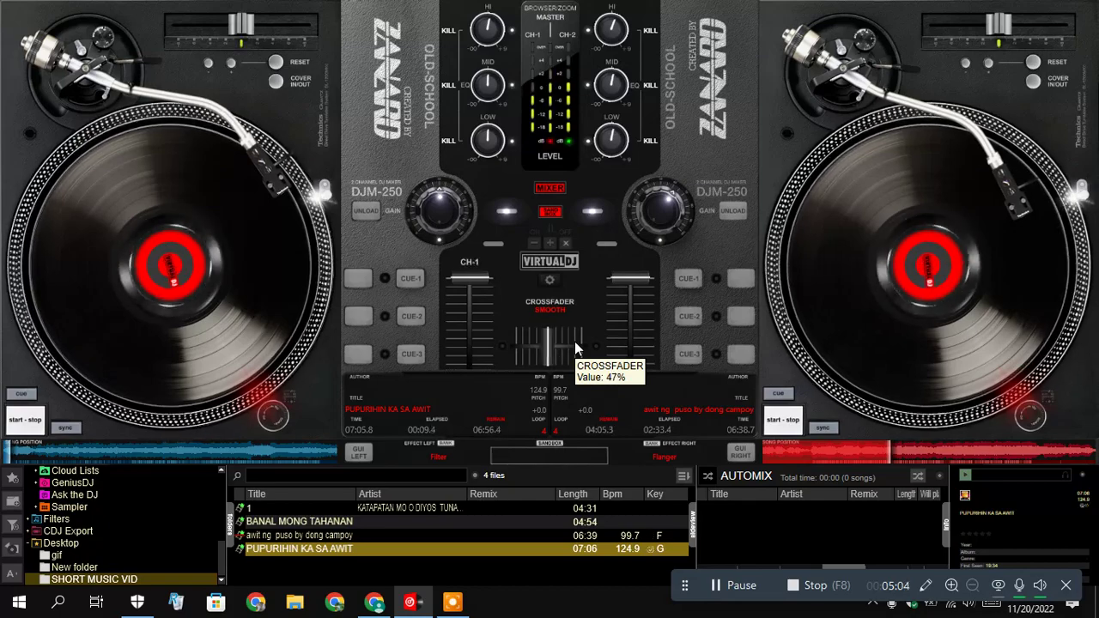
scroll(575, 341, down, 4)
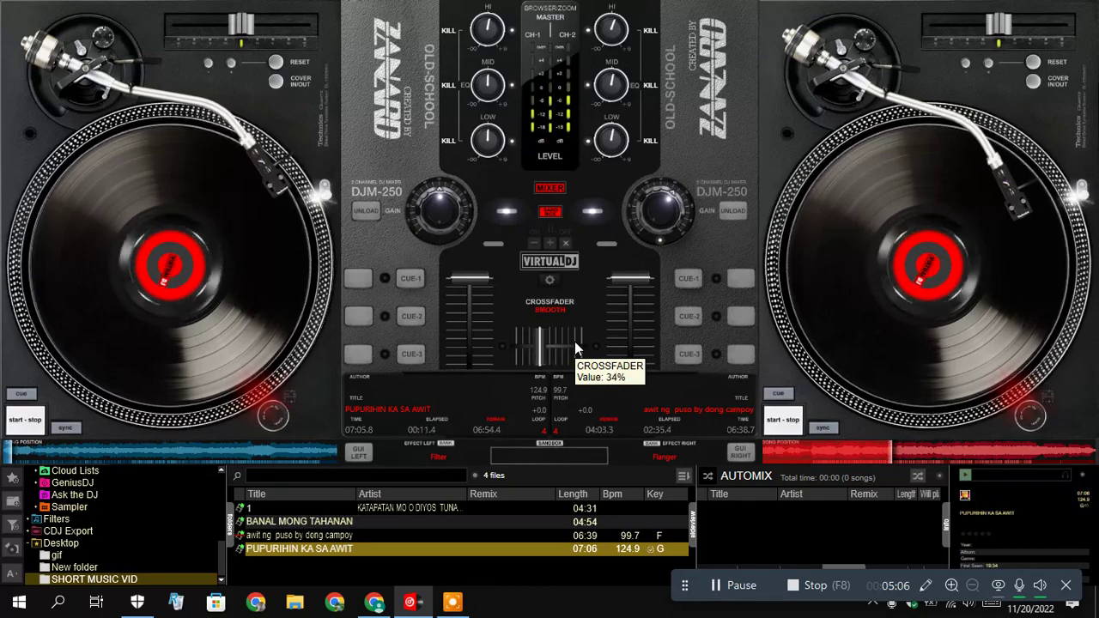
scroll(574, 340, down, 3)
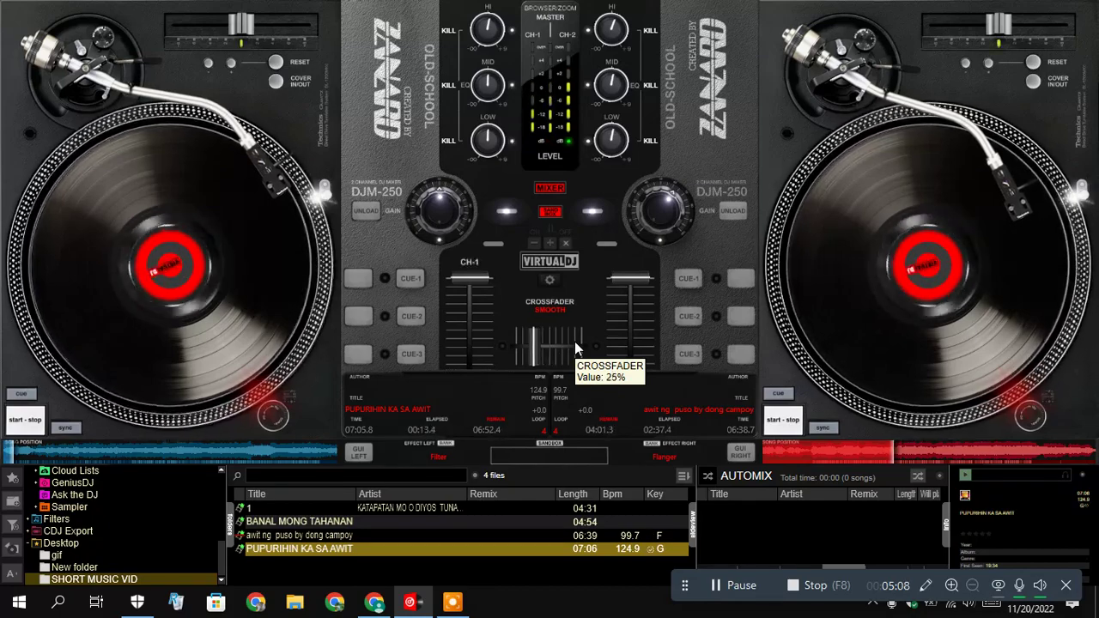
scroll(575, 340, down, 4)
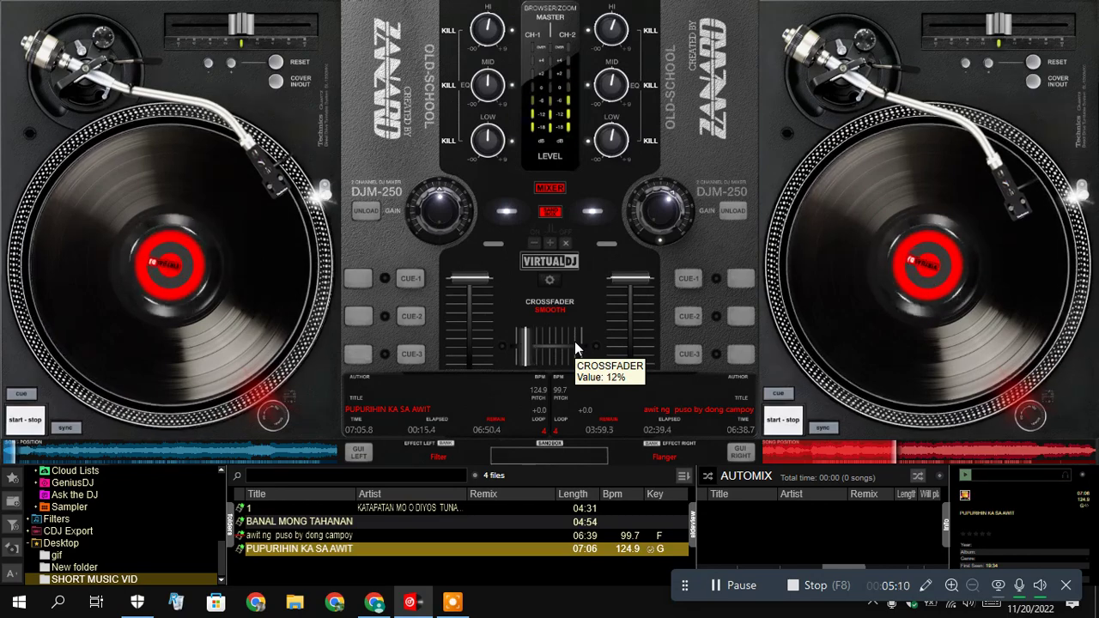
scroll(574, 341, down, 2)
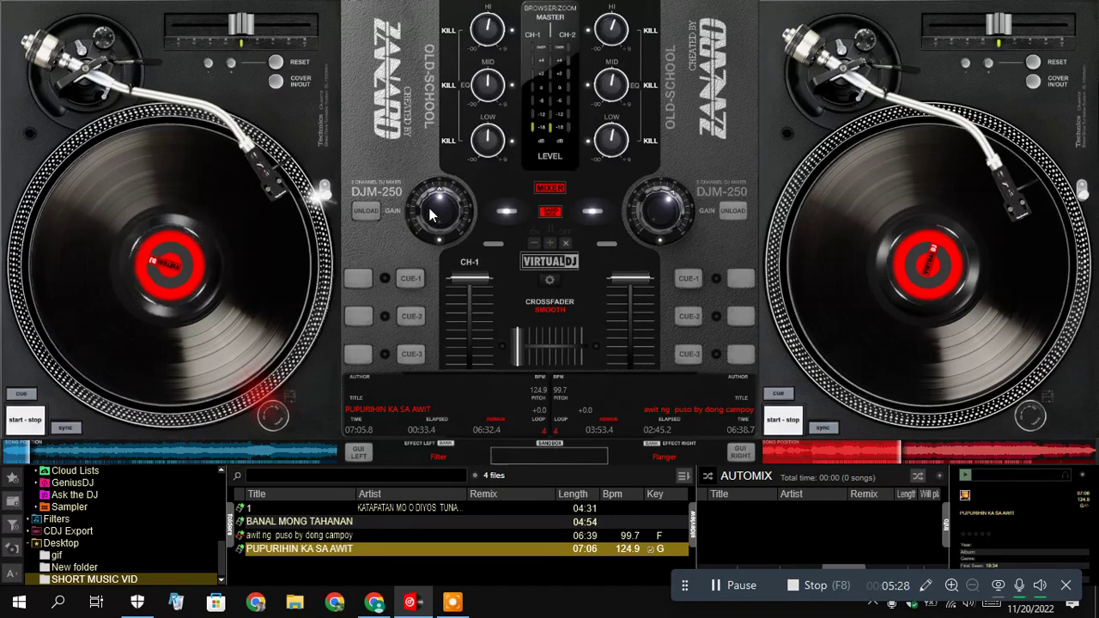
Step: Stop playback on Deck 1
mouse_move(432, 214)
scroll(432, 214, up, 2)
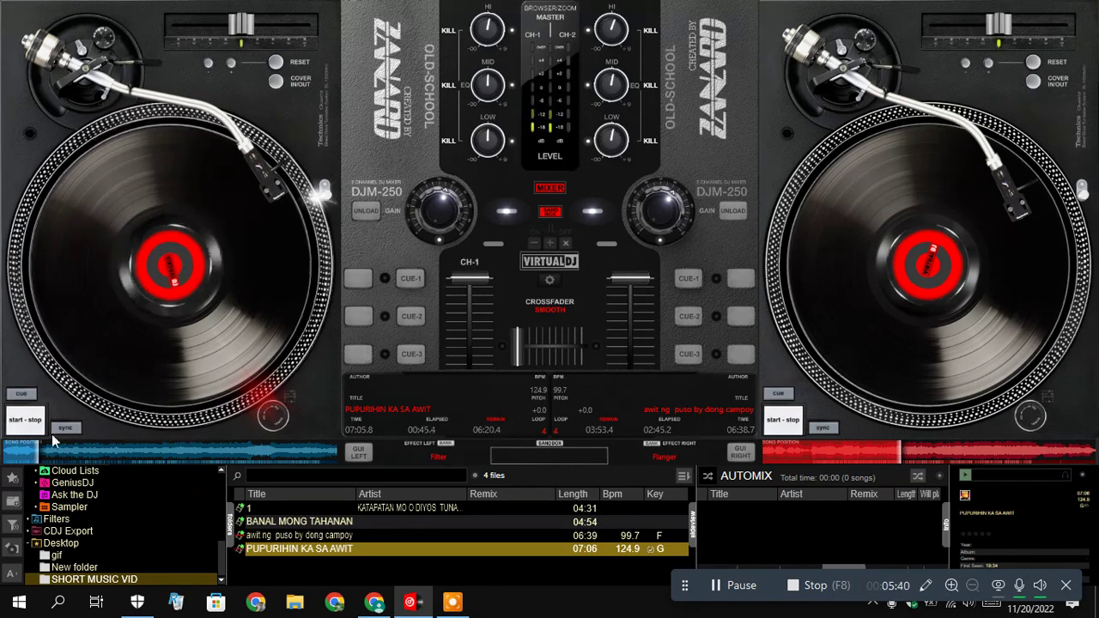
click(24, 421)
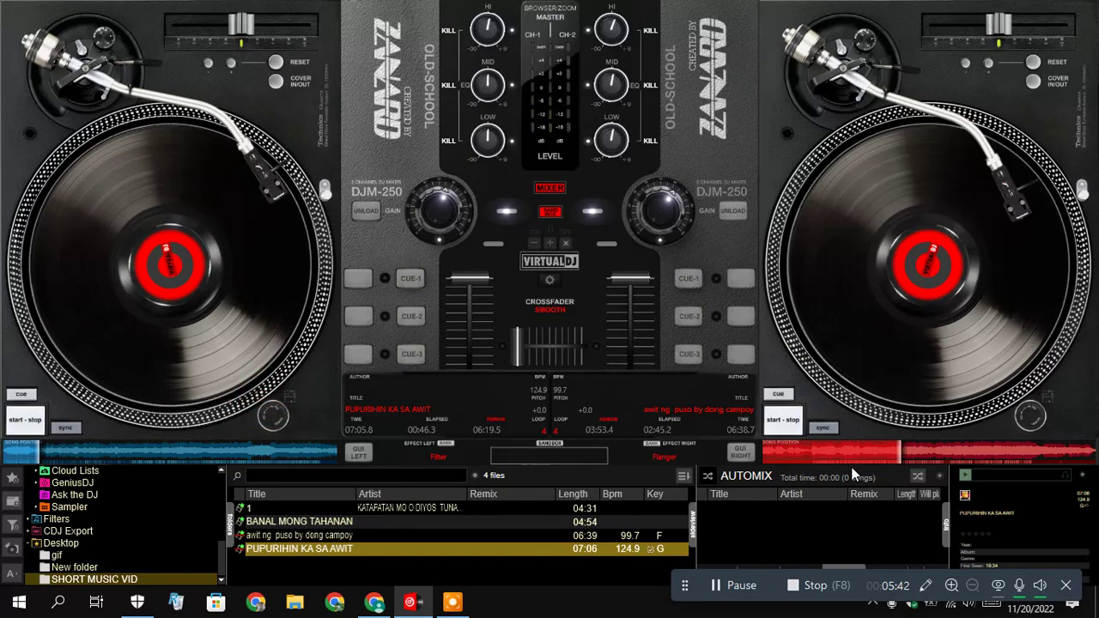